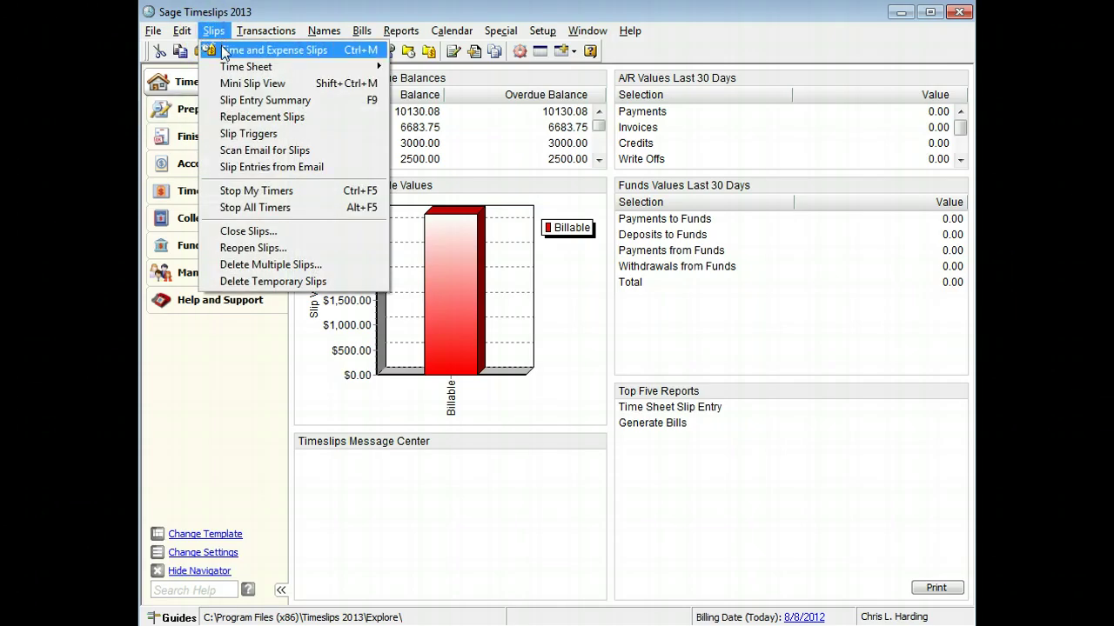
left_click(224, 50)
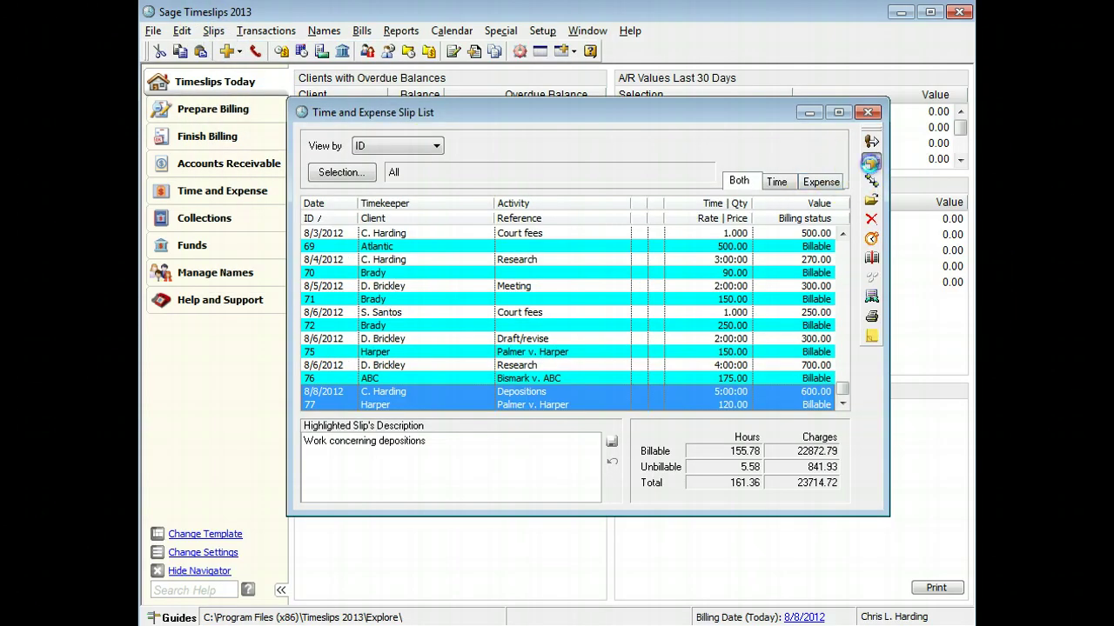
left_click(870, 163)
left_click(540, 215)
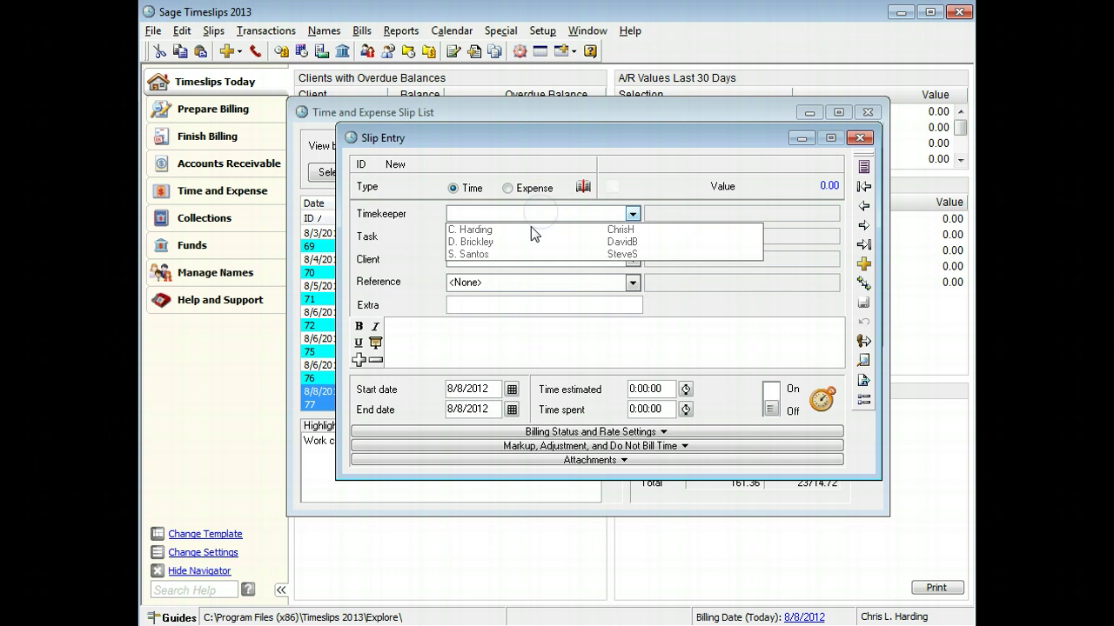
left_click(530, 228)
left_click(479, 235)
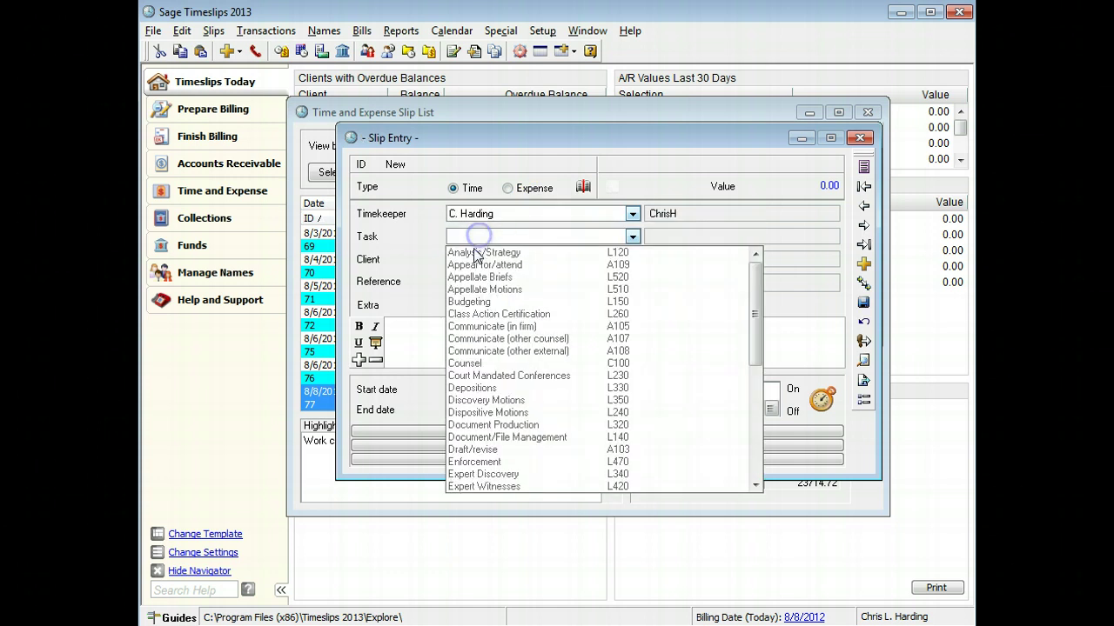
left_click(769, 411)
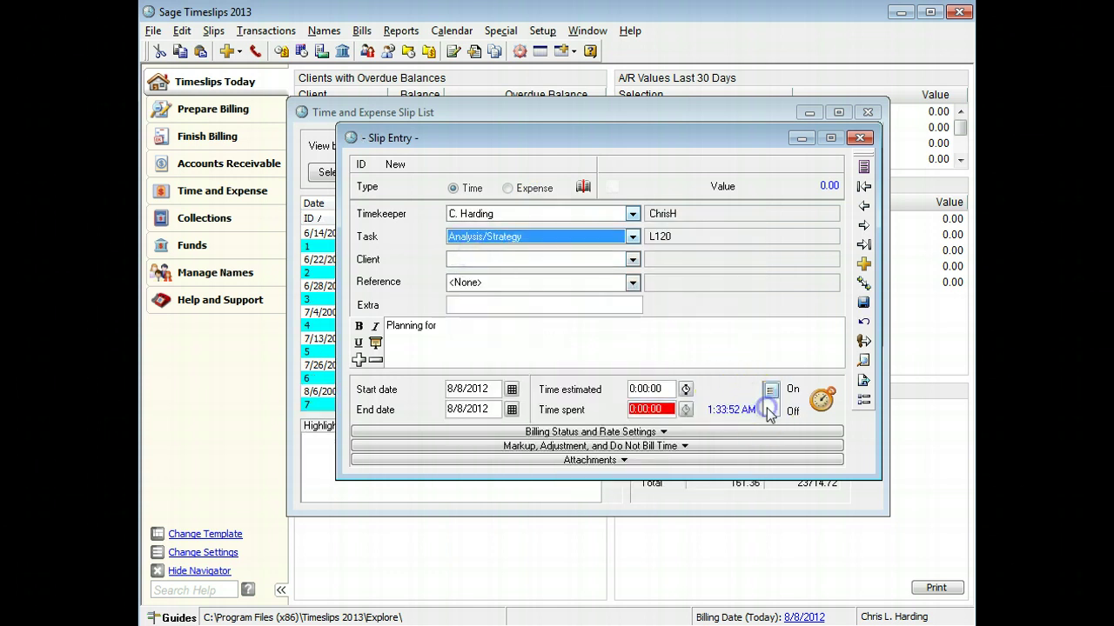
left_click(461, 259)
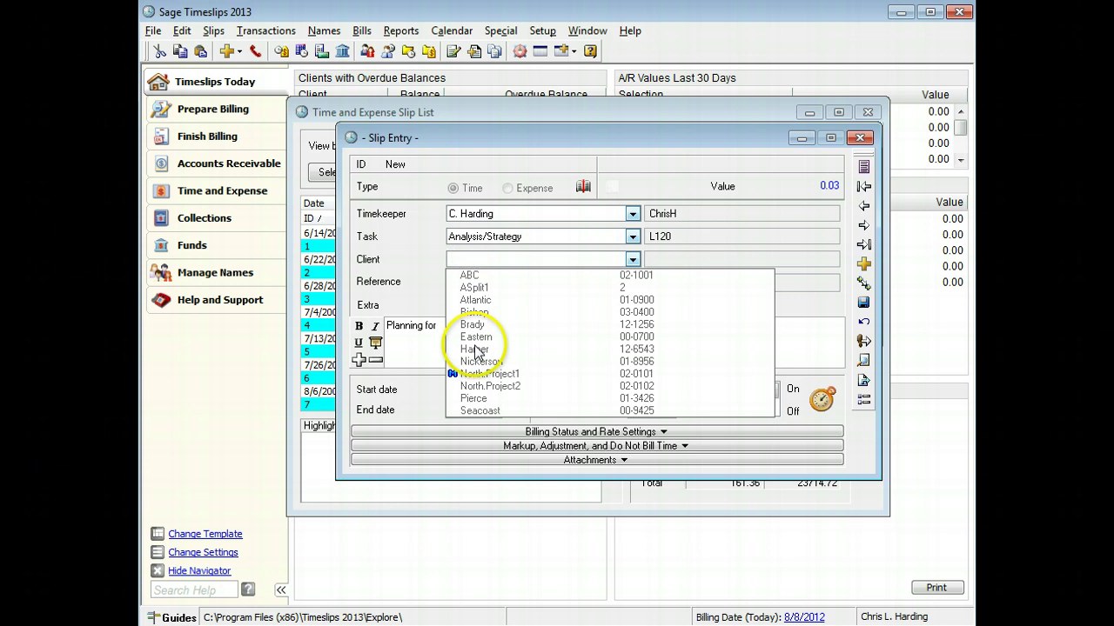
left_click(475, 350)
left_click(486, 323)
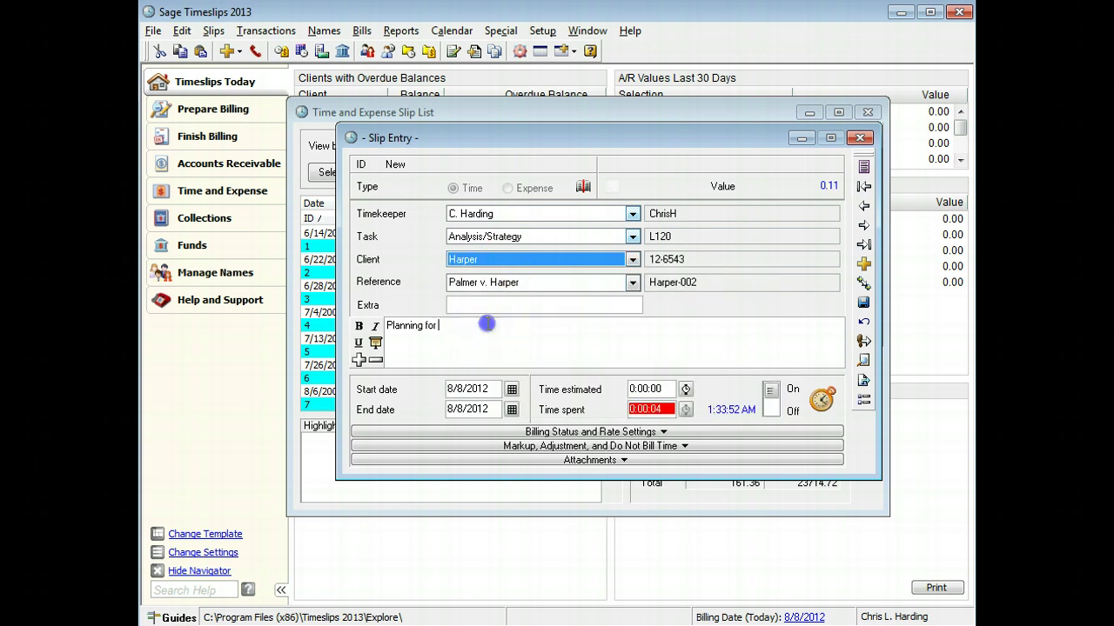
type("new pr")
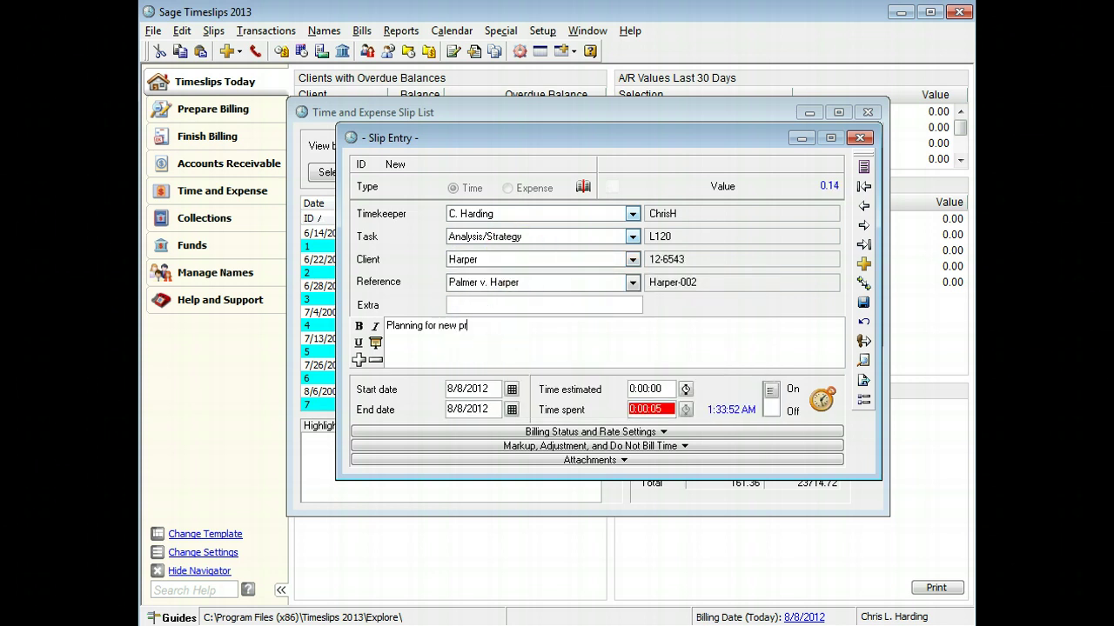
type("oject.")
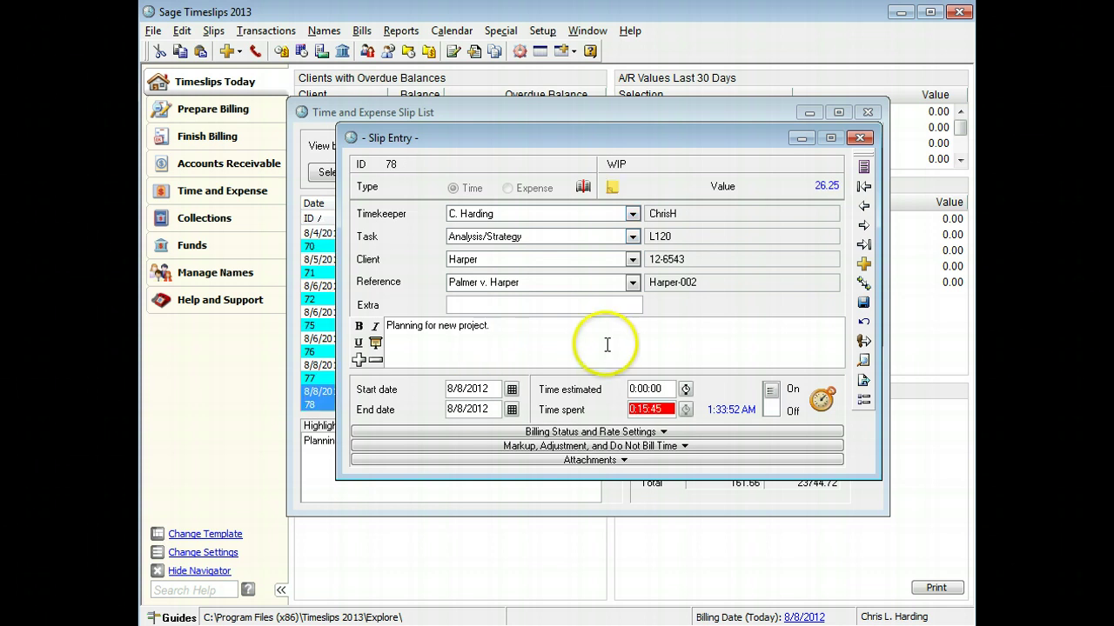
Stop the timer at 0:15:47, save the slip as slip 78, and go to the weekly time sheet
left_click(770, 400)
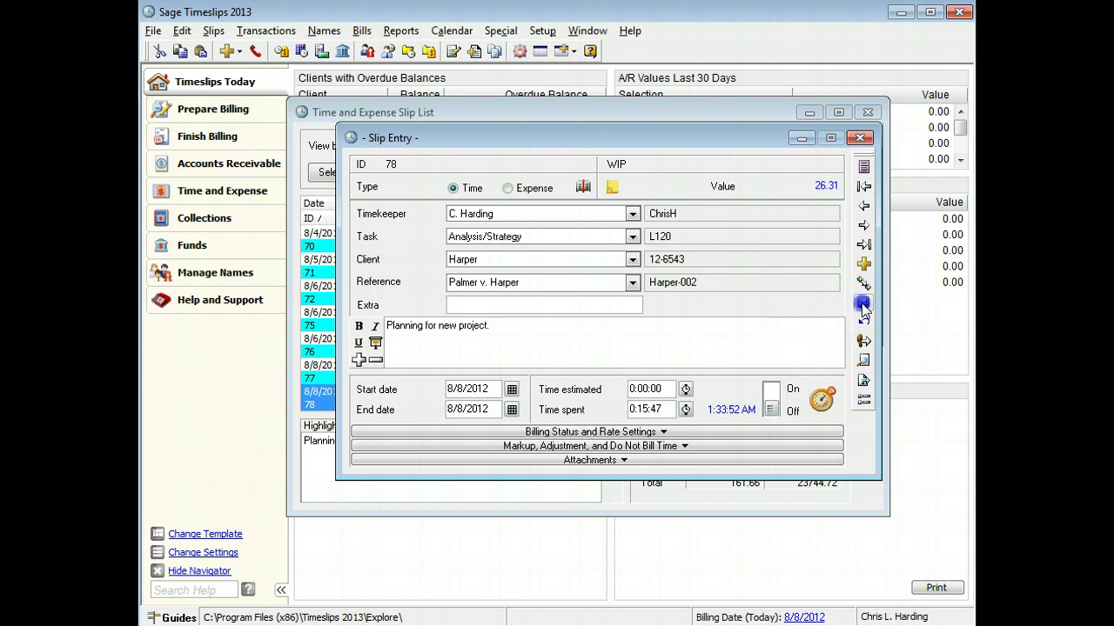
left_click(862, 304)
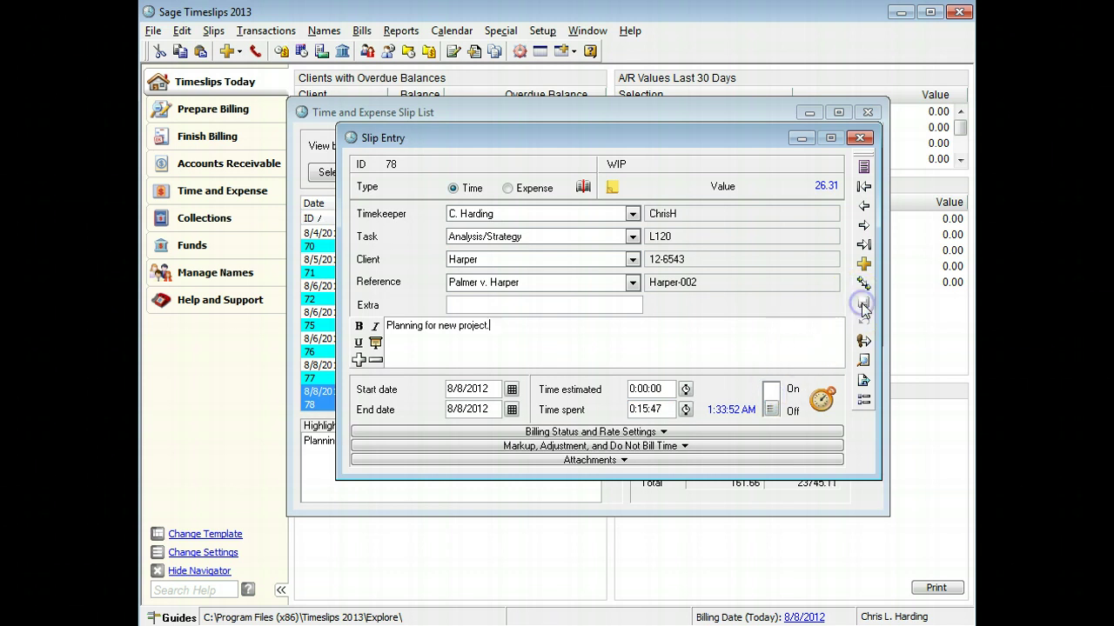
left_click(859, 139)
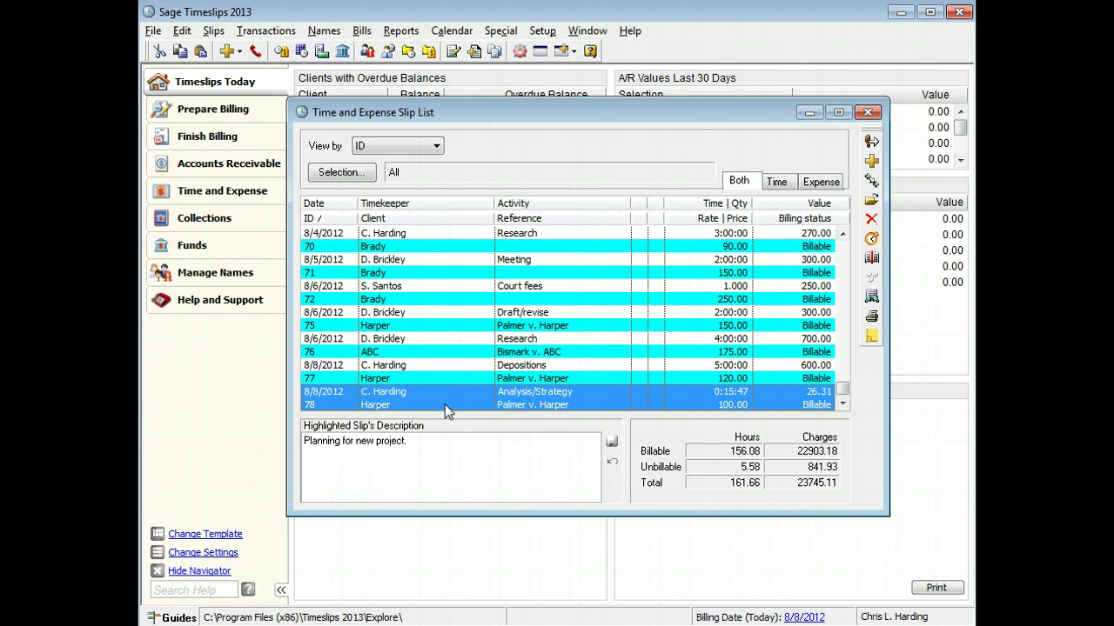
left_click(448, 448)
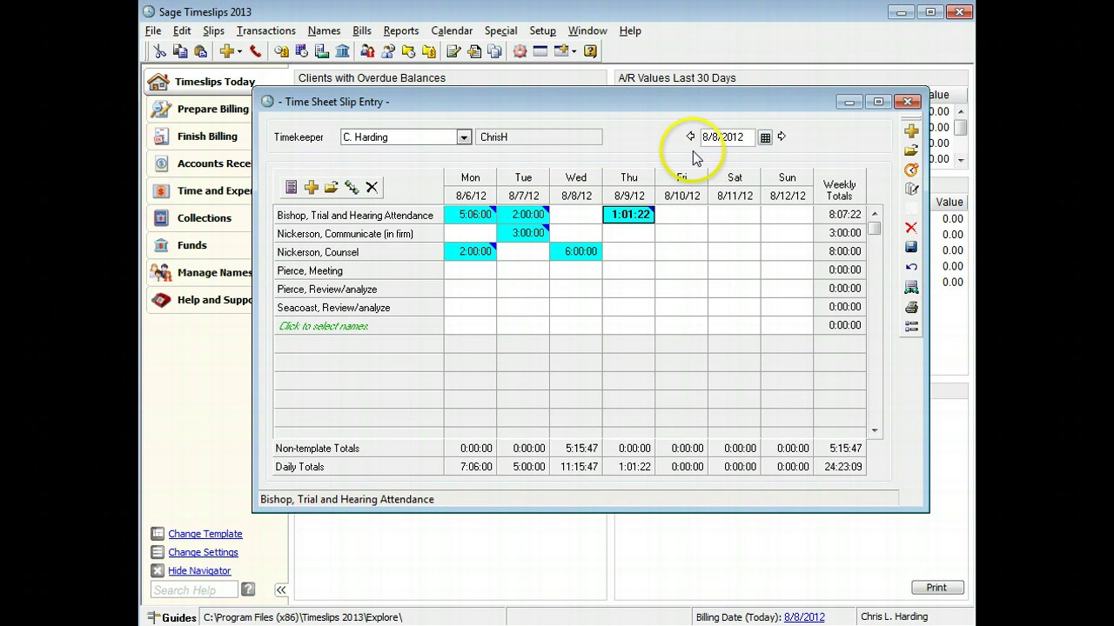
left_click(463, 137)
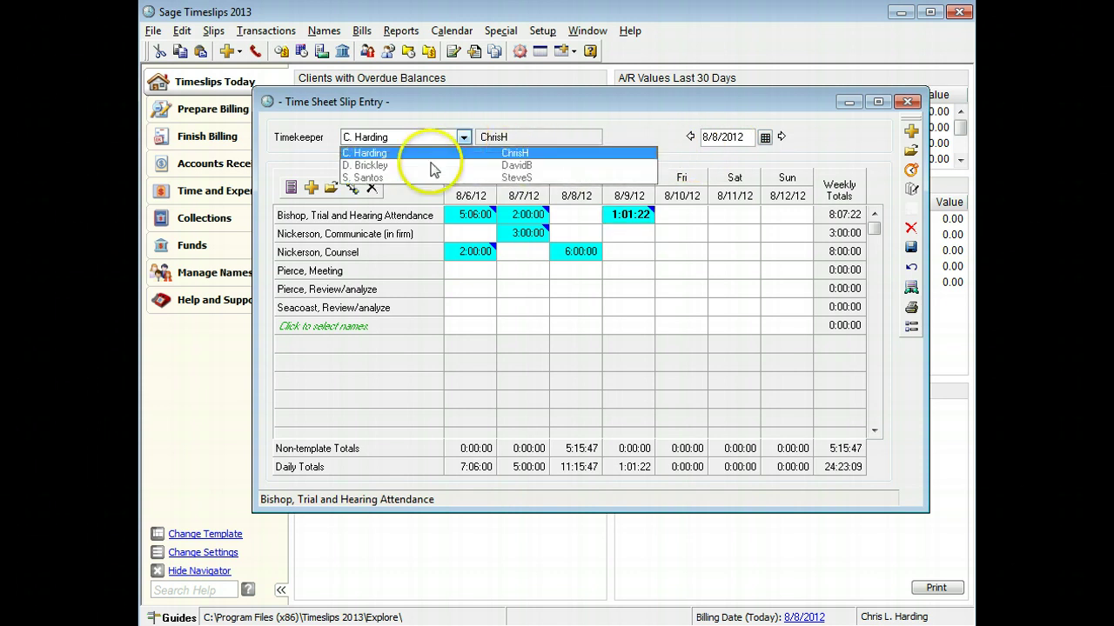
left_click(461, 137)
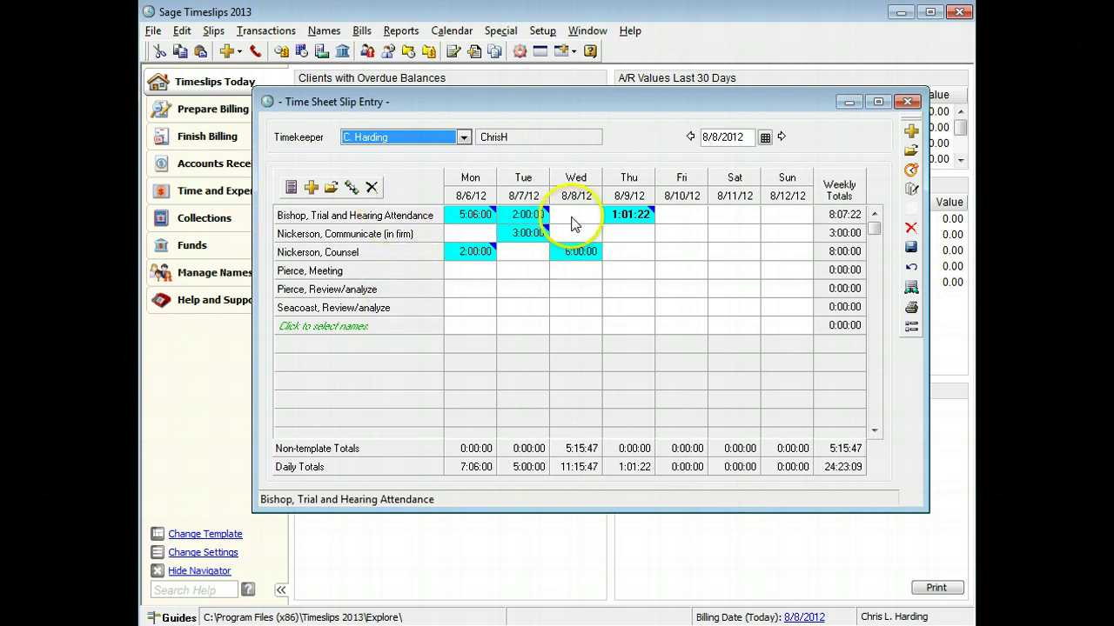
left_click(624, 214)
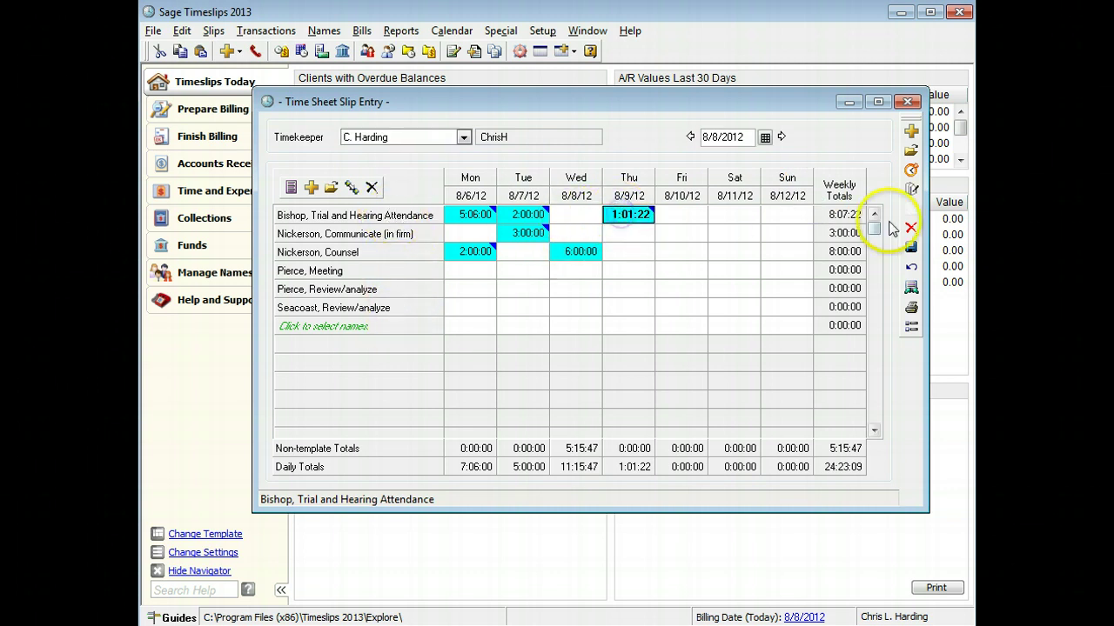
left_click(910, 171)
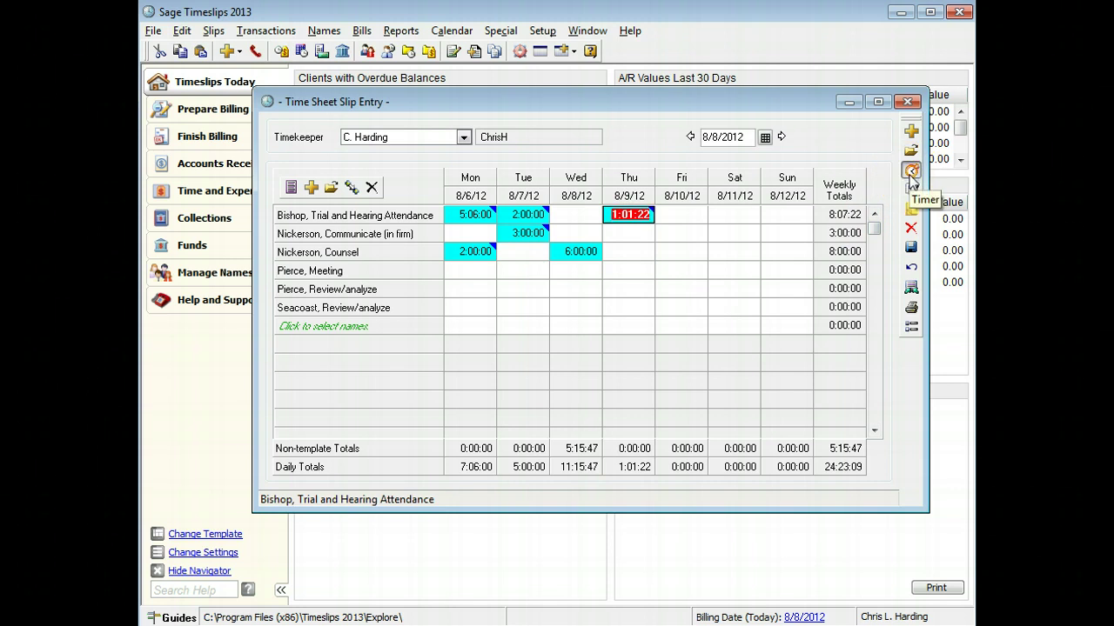
left_click(910, 173)
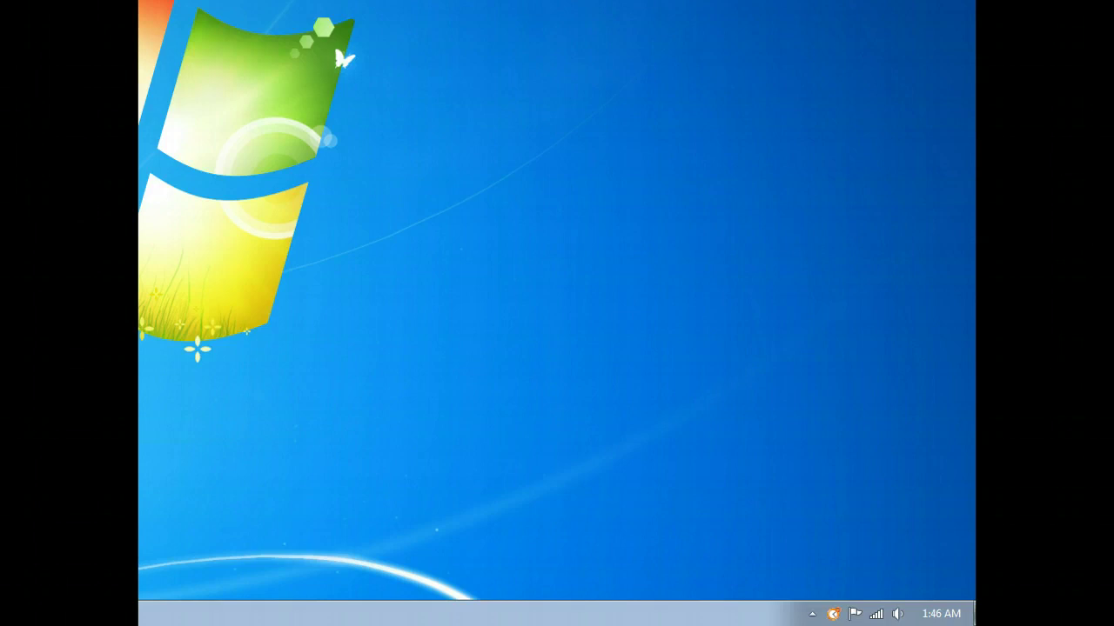
Show TSTimer's timer list, then view and close the Brady Meeting timer details
right_click(833, 614)
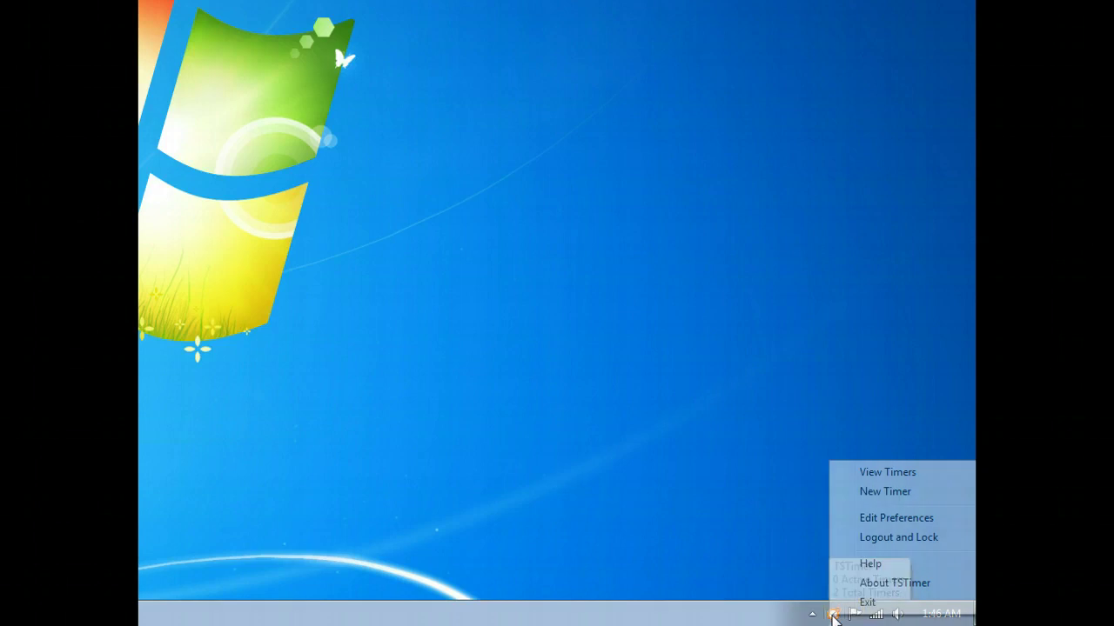
left_click(883, 472)
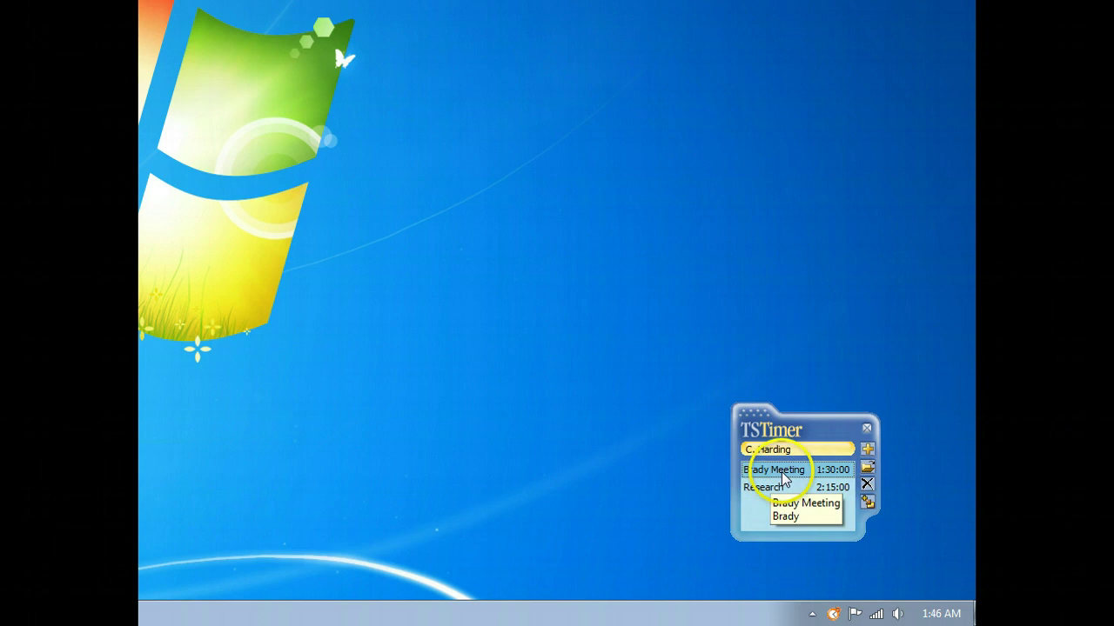
left_click(867, 470)
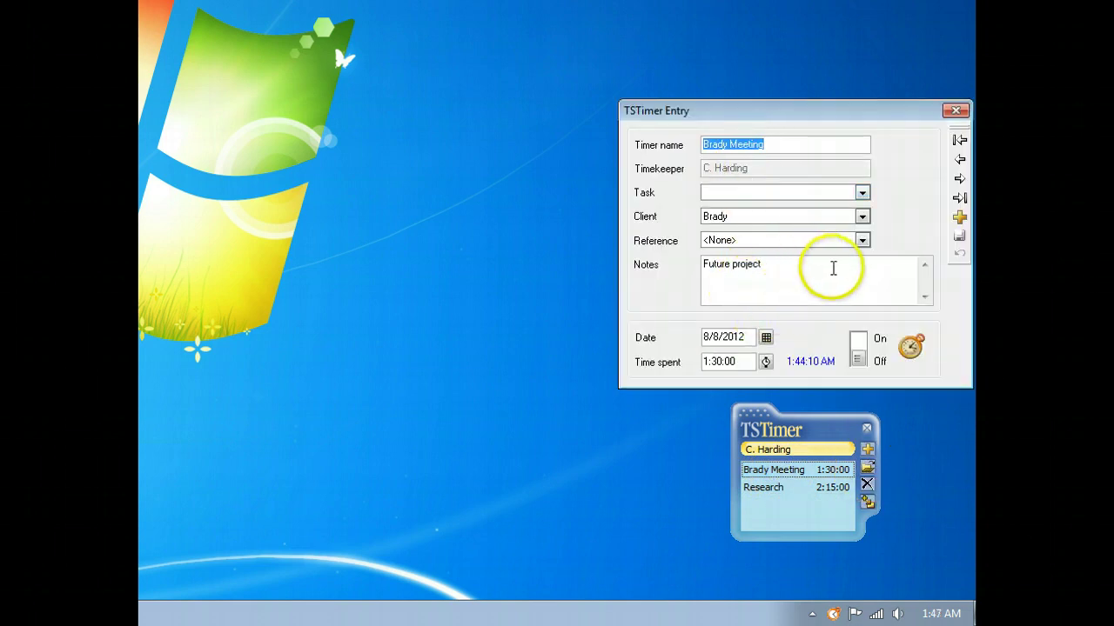
left_click(953, 112)
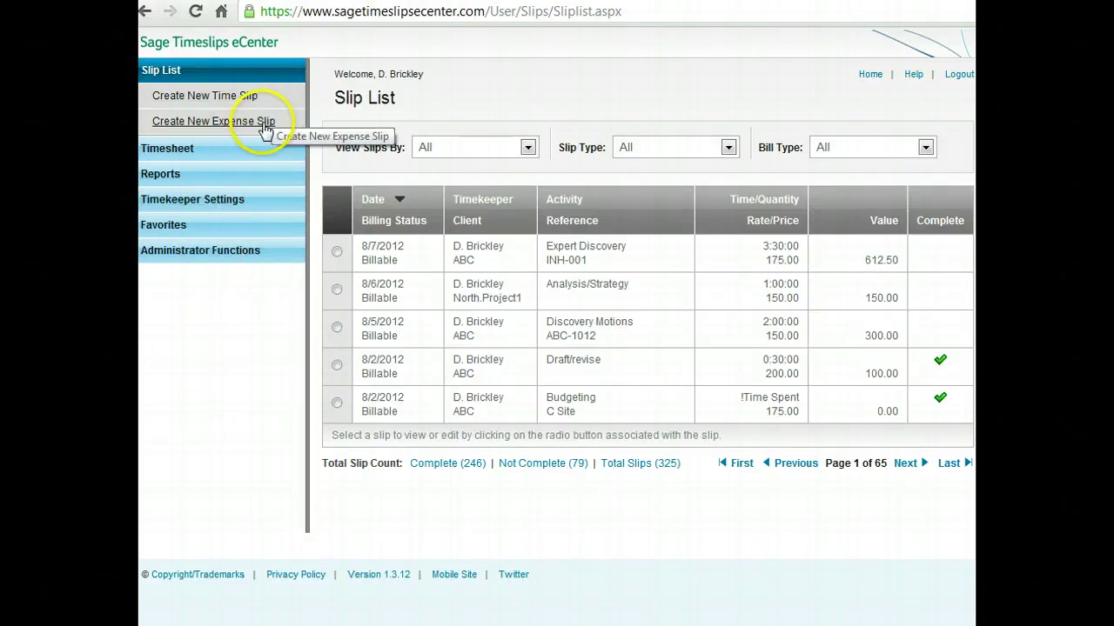
Start a new eCenter time slip for client ABC, task Analysis/Strategy, reference Longley v. ABC
left_click(237, 98)
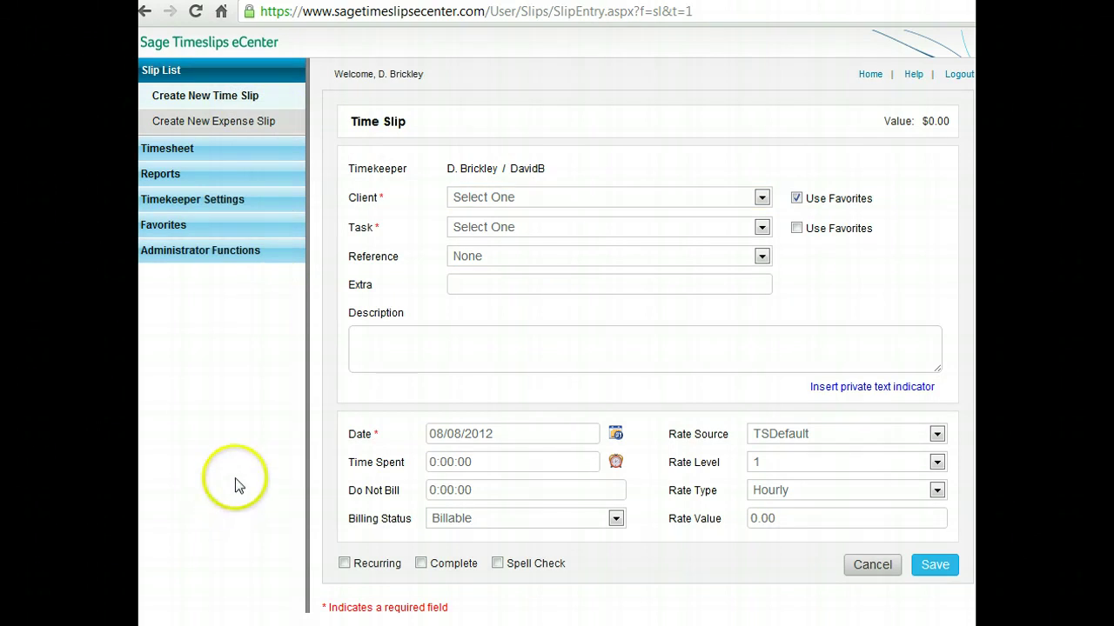
left_click(488, 198)
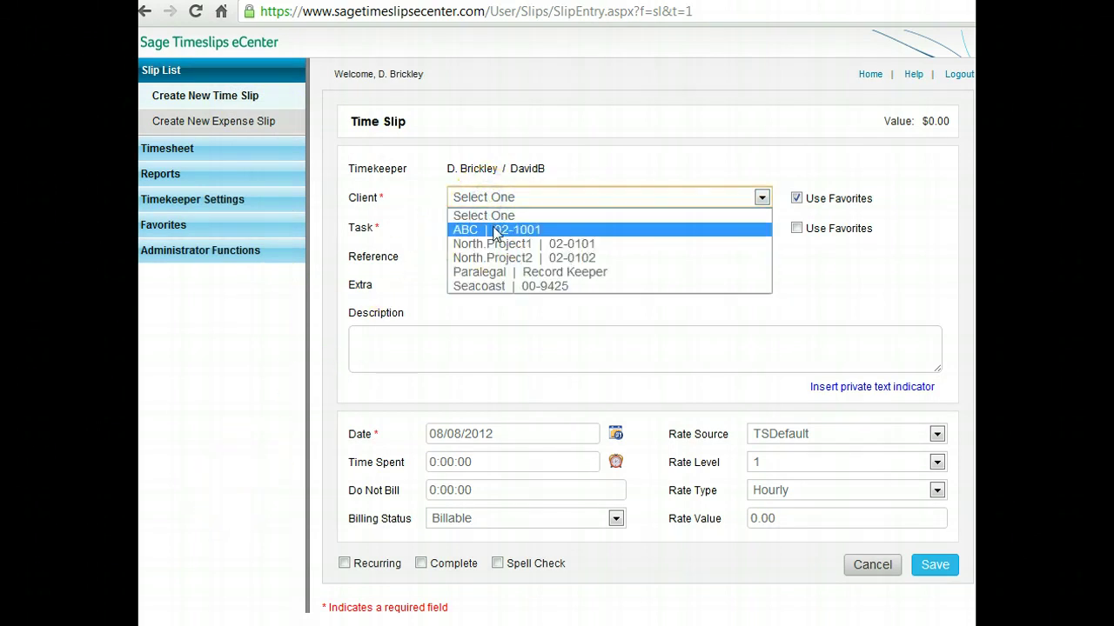
left_click(492, 230)
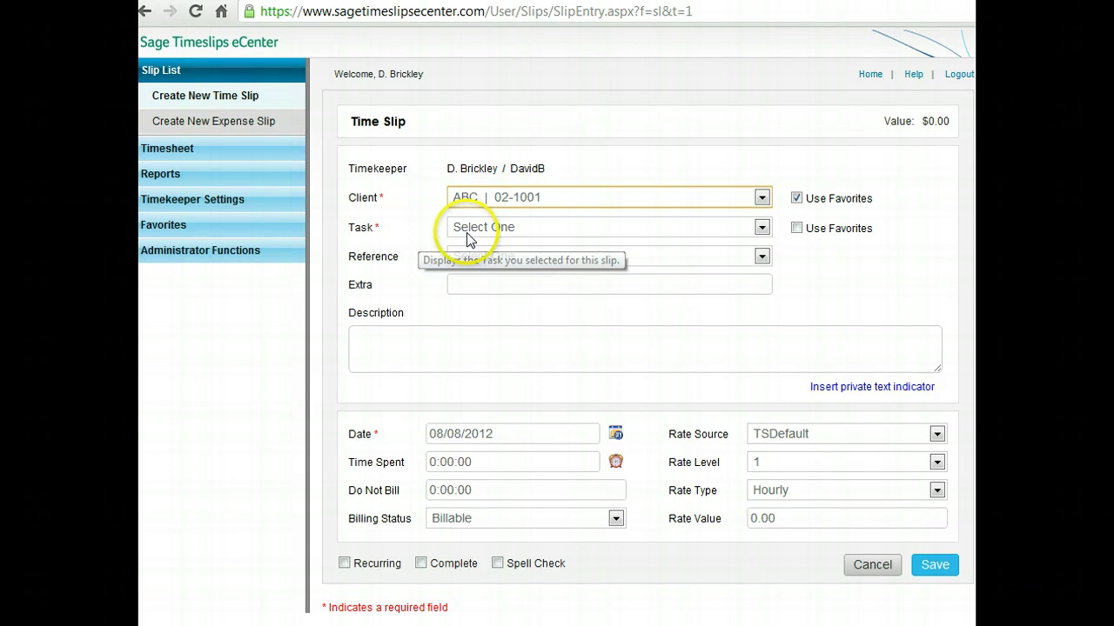
left_click(459, 227)
left_click(487, 257)
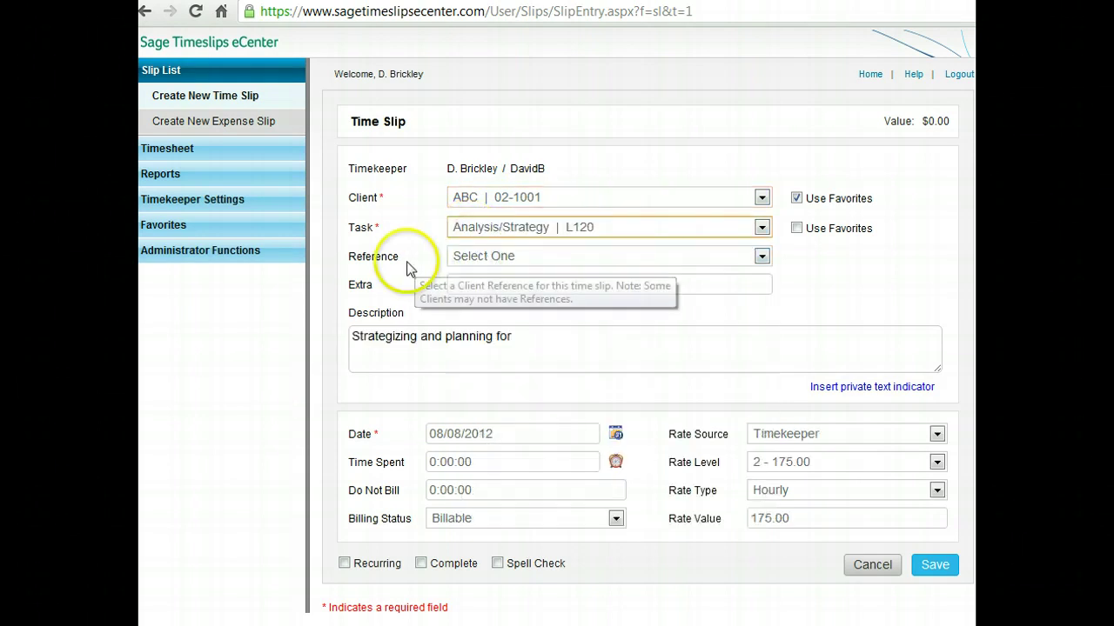
left_click(484, 258)
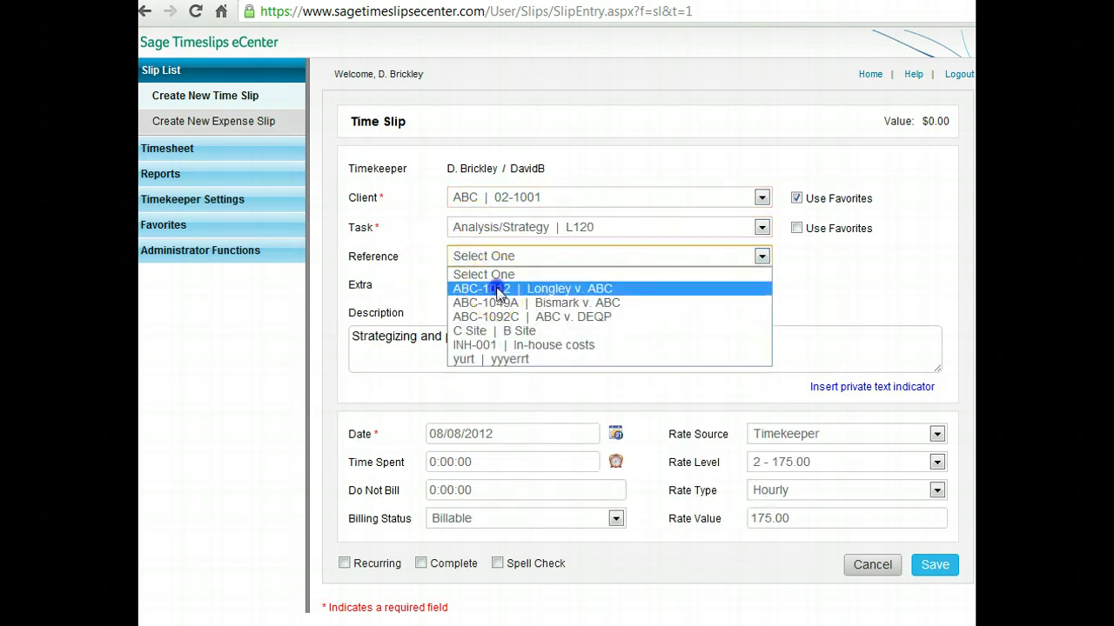
left_click(497, 289)
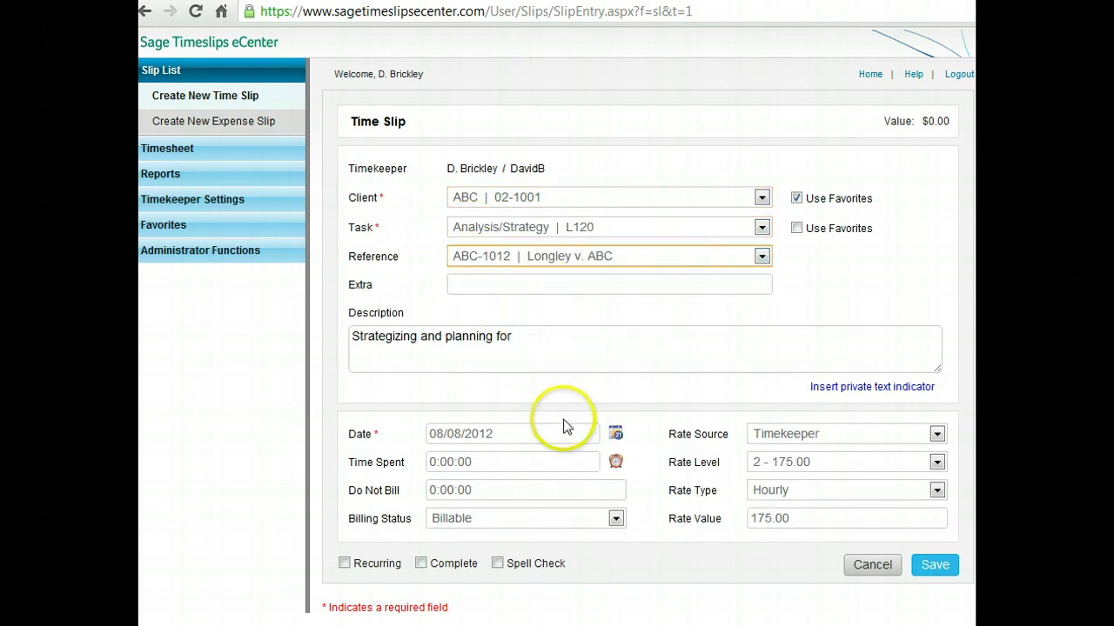
Enter 2 hours as the time spent and save the slip
left_click(418, 465)
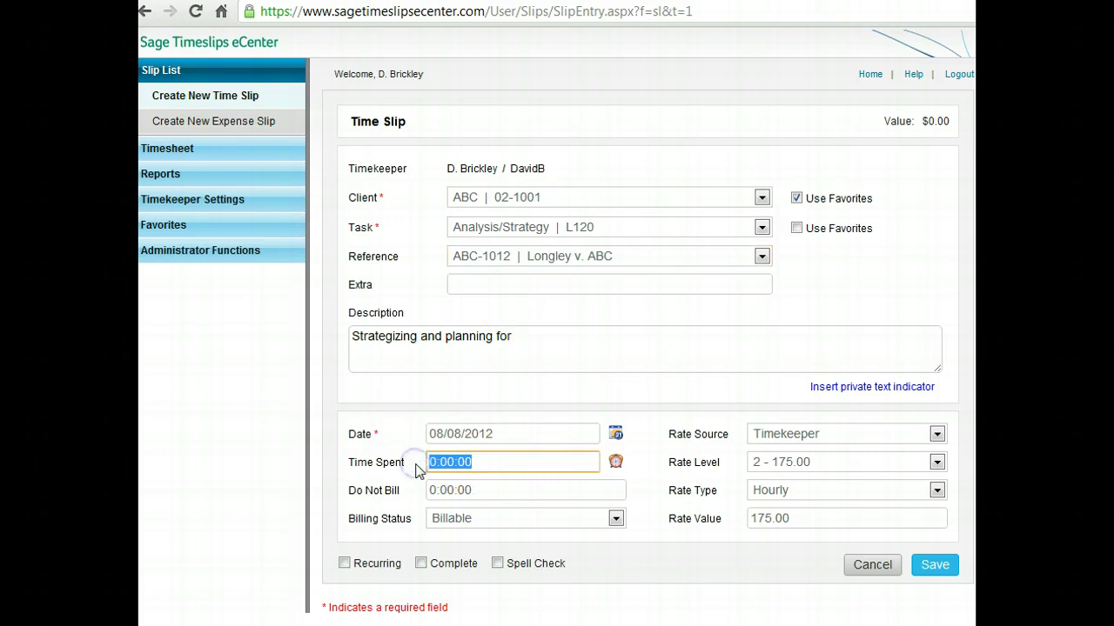
type("2")
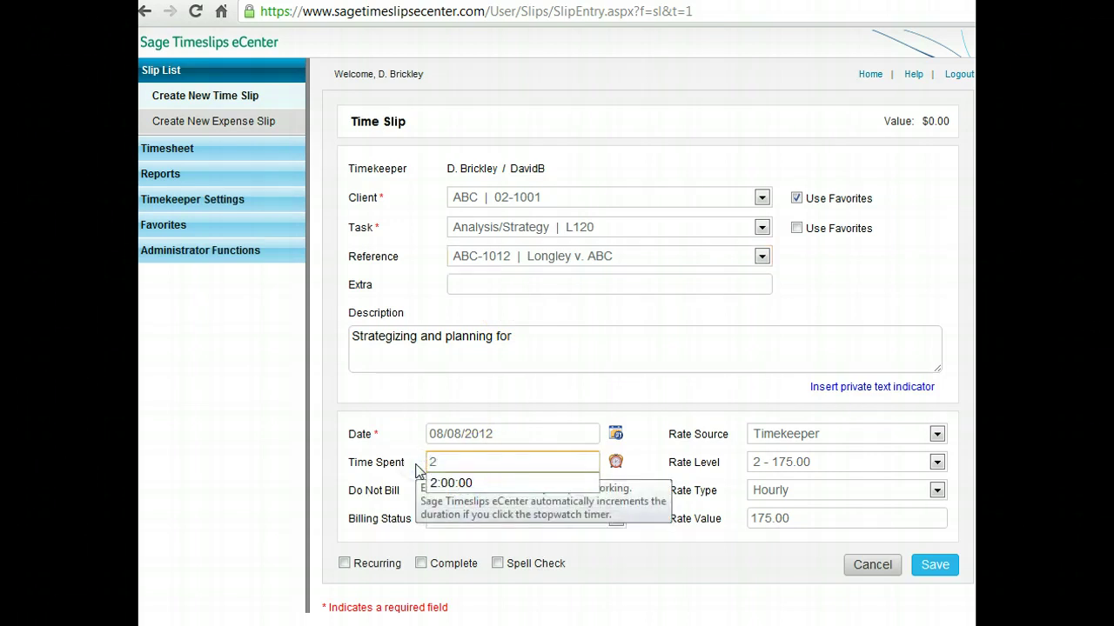
key("Tab")
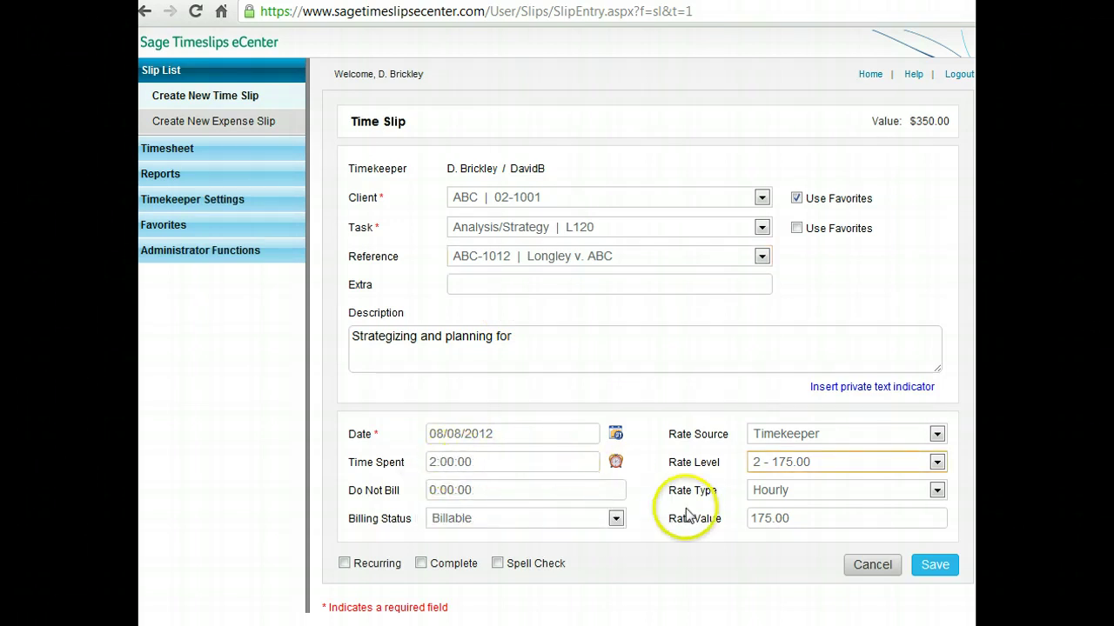
left_click(933, 567)
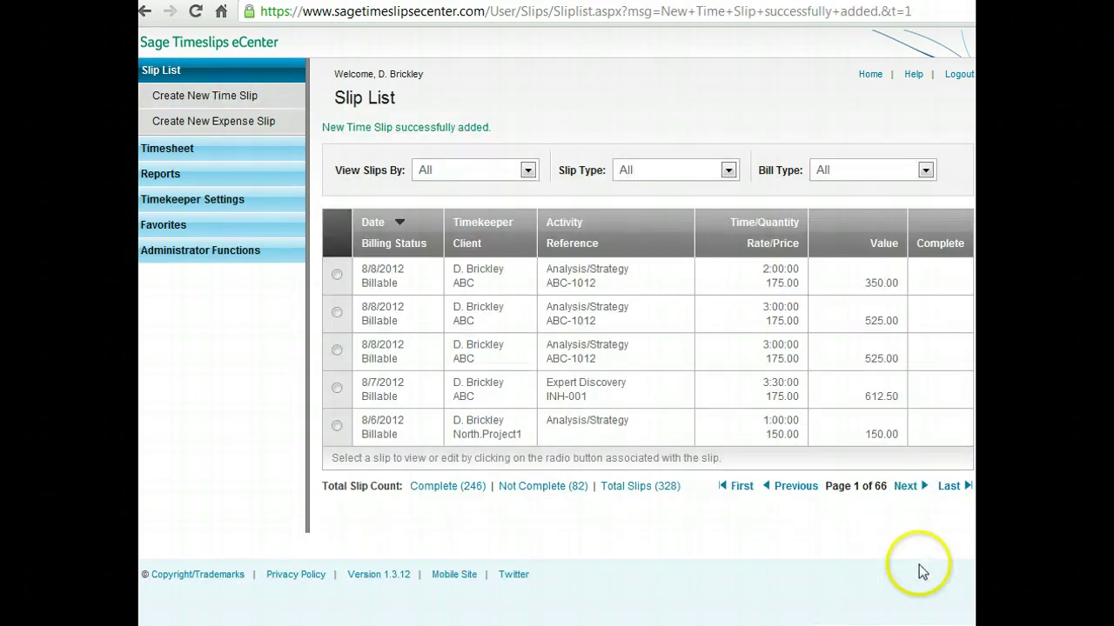